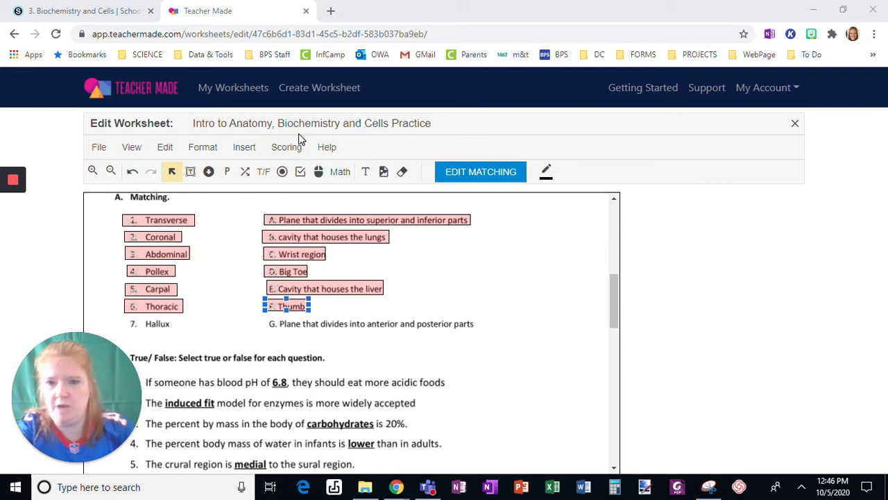
# Add a matching box around term 7 Hallux via Insert > Matching
pyautogui.click(243, 147)
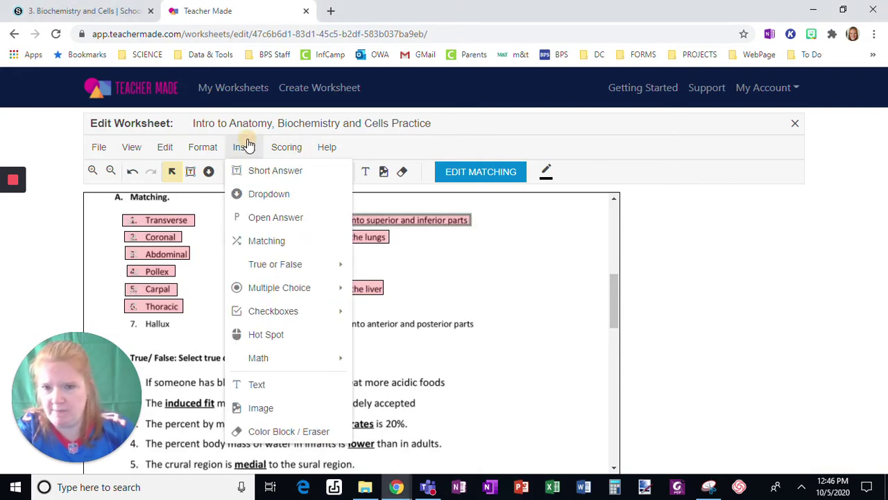
pyautogui.click(269, 244)
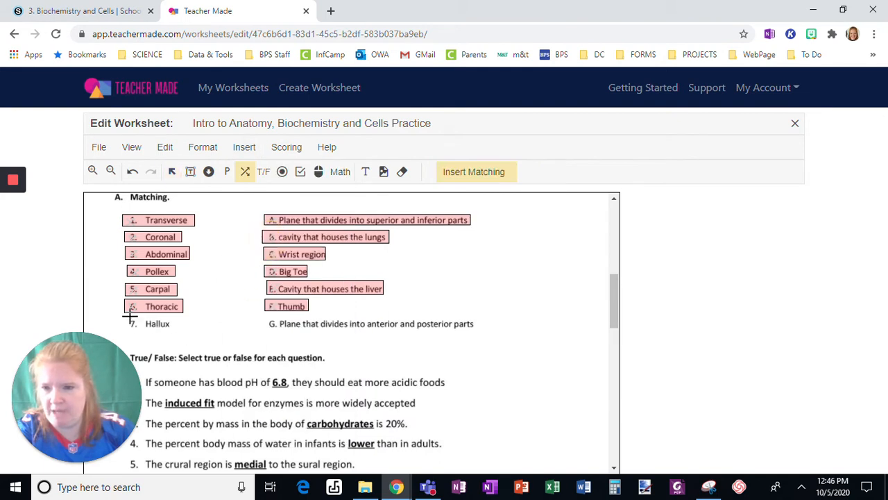
pyautogui.moveTo(127, 318); pyautogui.dragTo(174, 328)
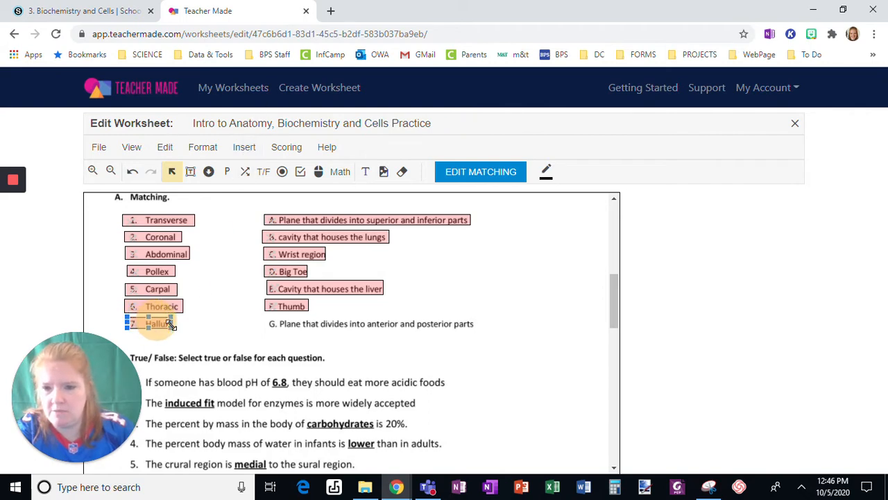
# Add a matching box around definition G via Insert > Matching
pyautogui.click(244, 147)
pyautogui.click(266, 240)
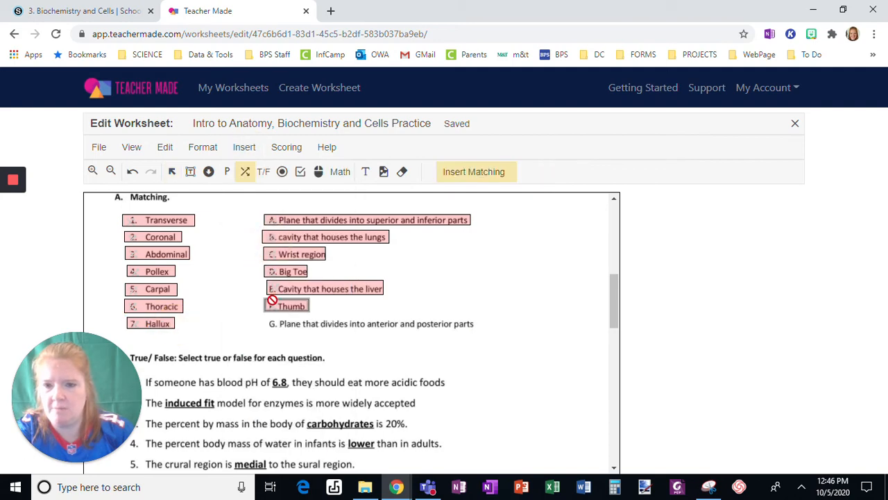
pyautogui.moveTo(265, 316); pyautogui.dragTo(476, 329)
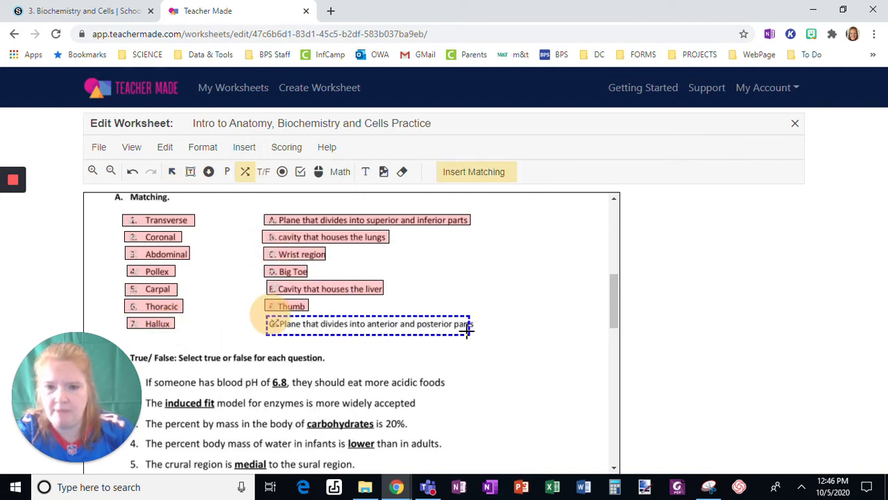
pyautogui.click(538, 320)
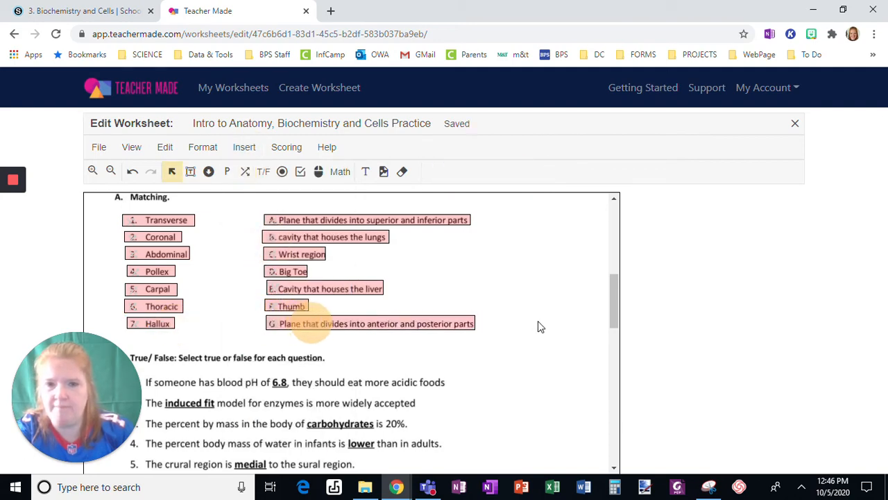
# Link Transverse to A, Coronal to G and Abdominal to E
pyautogui.click(158, 220)
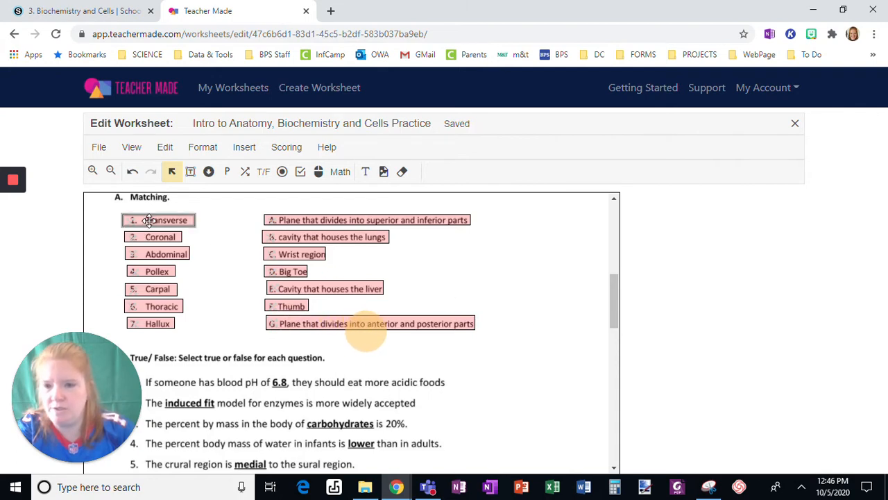
pyautogui.click(148, 220)
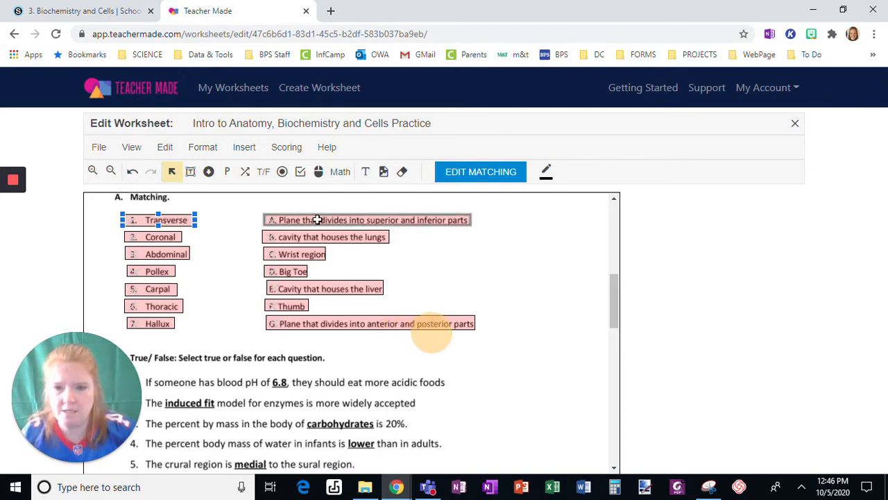
pyautogui.click(319, 220)
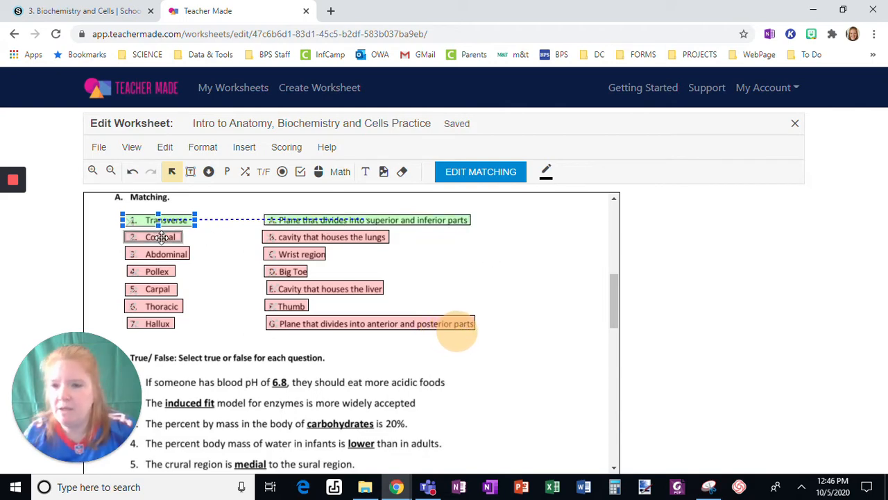
pyautogui.click(162, 238)
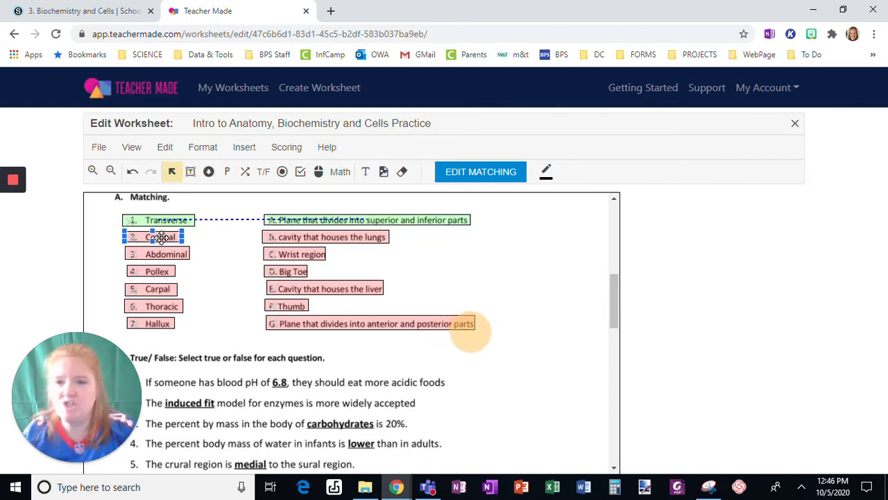
pyautogui.click(343, 323)
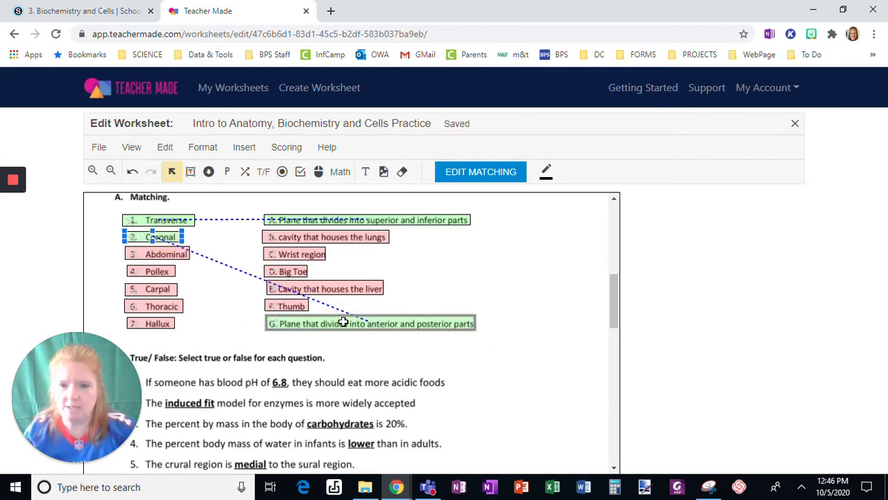
pyautogui.click(139, 254)
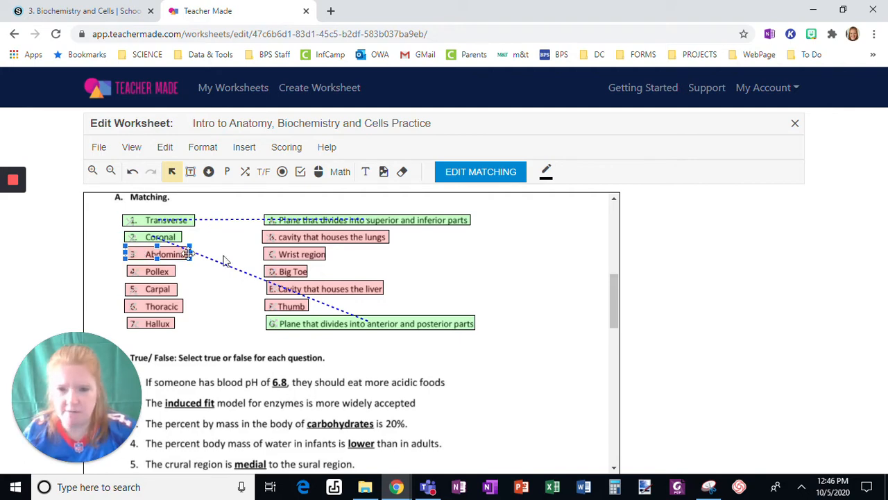
pyautogui.click(350, 290)
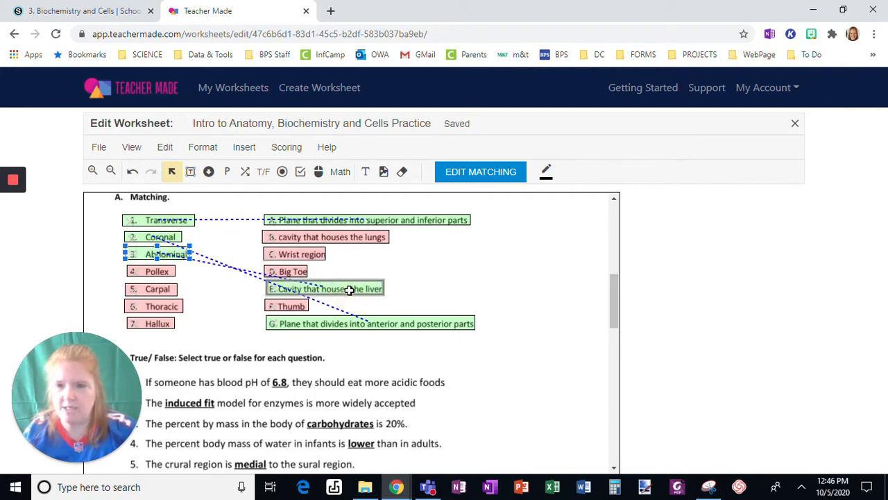
# Link Carpal to C (wrist region) and Thoracic to B (lungs cavity)
pyautogui.click(152, 270)
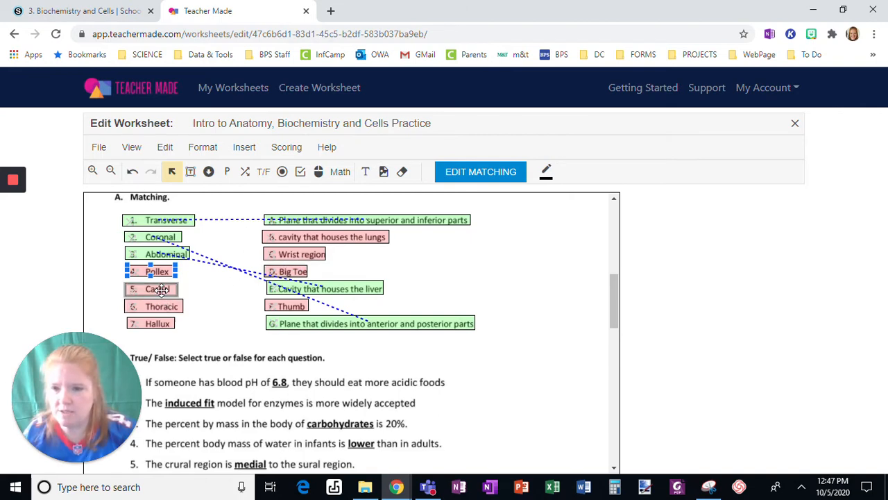
pyautogui.click(161, 290)
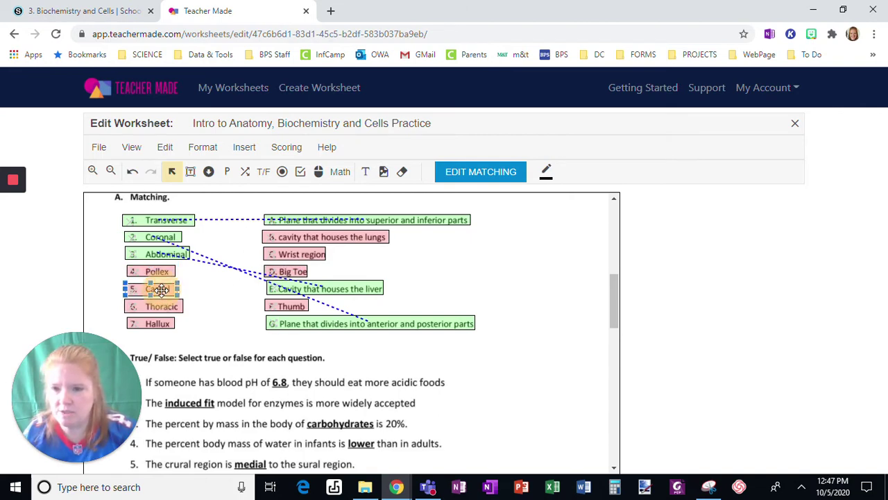
pyautogui.click(311, 254)
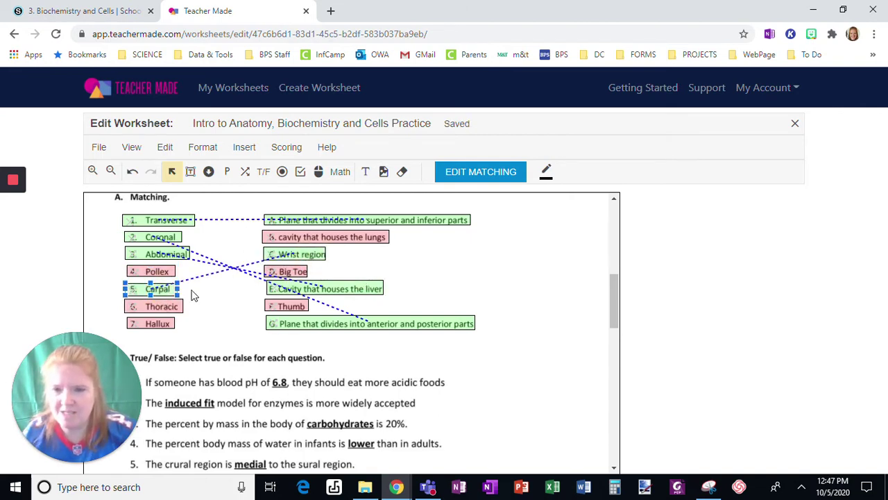
pyautogui.click(154, 306)
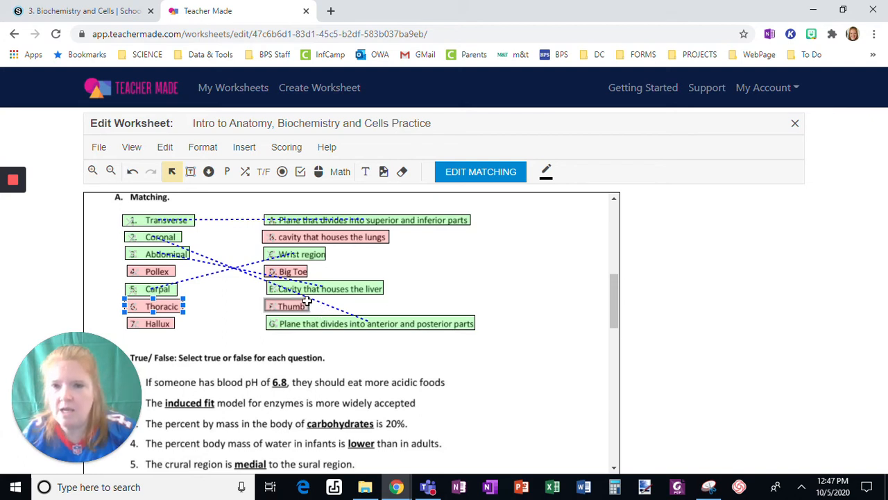
pyautogui.click(324, 239)
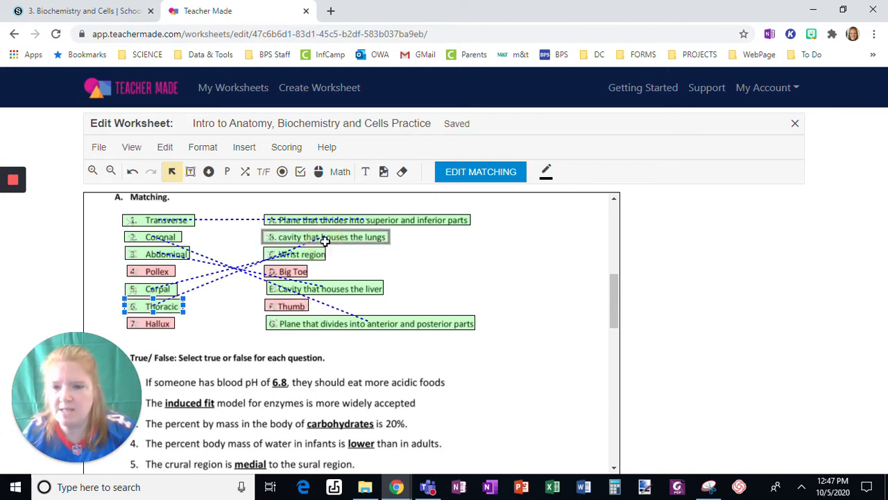
pyautogui.moveTo(12, 180)
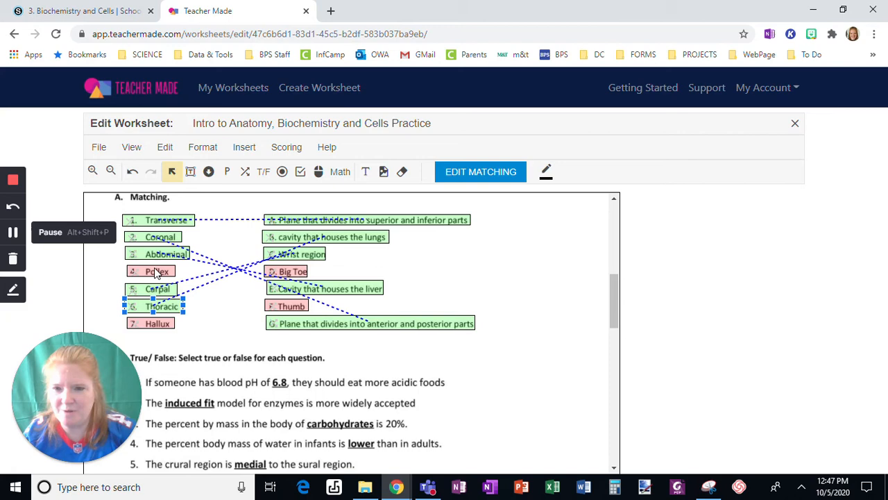
# Clear the selection and dismiss the Scoring menu without changes
pyautogui.click(243, 342)
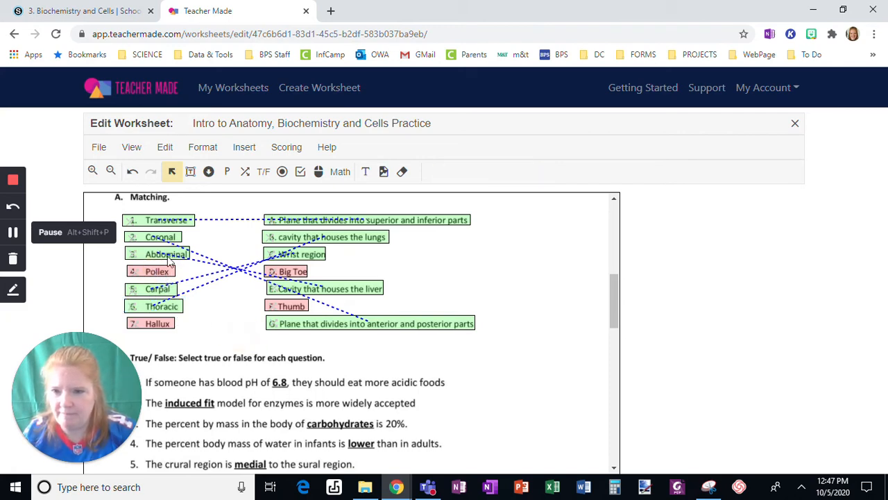
pyautogui.click(243, 146)
pyautogui.moveTo(322, 171)
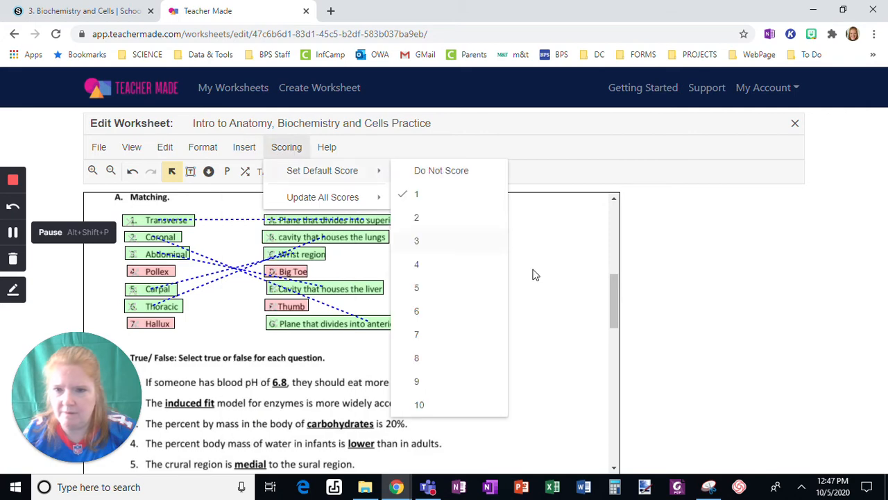
pyautogui.click(534, 274)
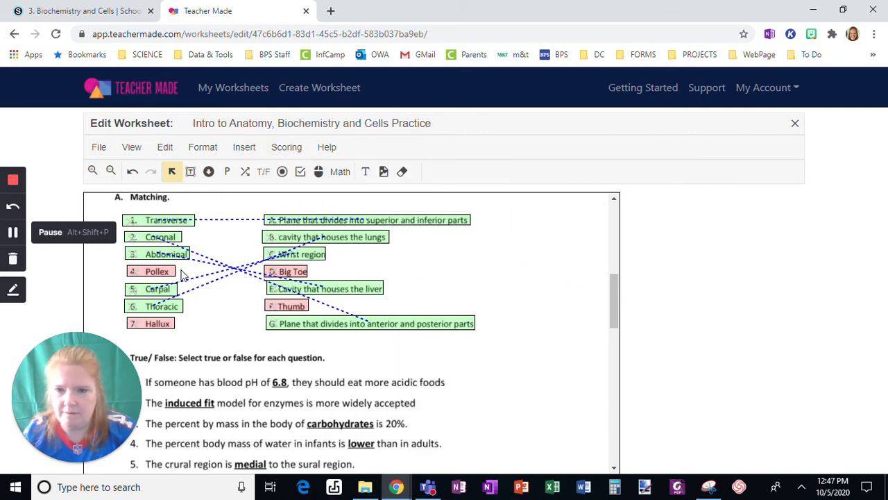
# Link definition D Big Toe to term 7 Hallux, then clear the selection
pyautogui.click(291, 271)
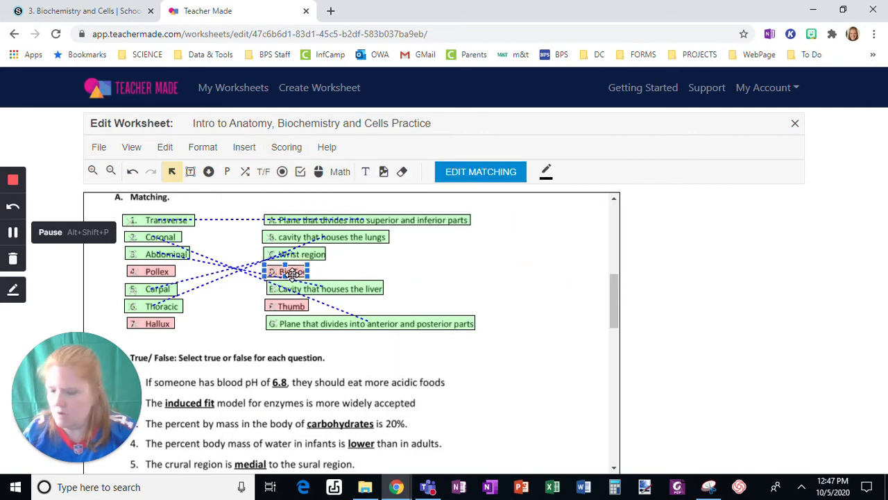
pyautogui.click(162, 324)
pyautogui.click(285, 305)
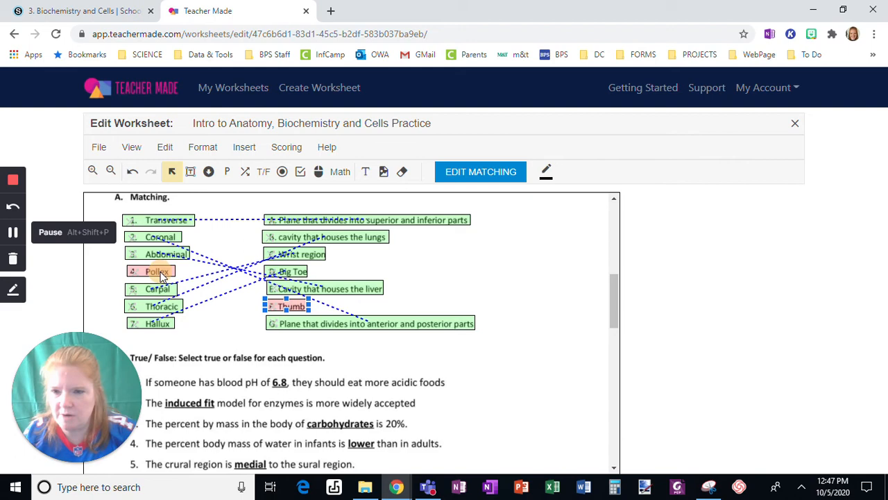
pyautogui.click(224, 324)
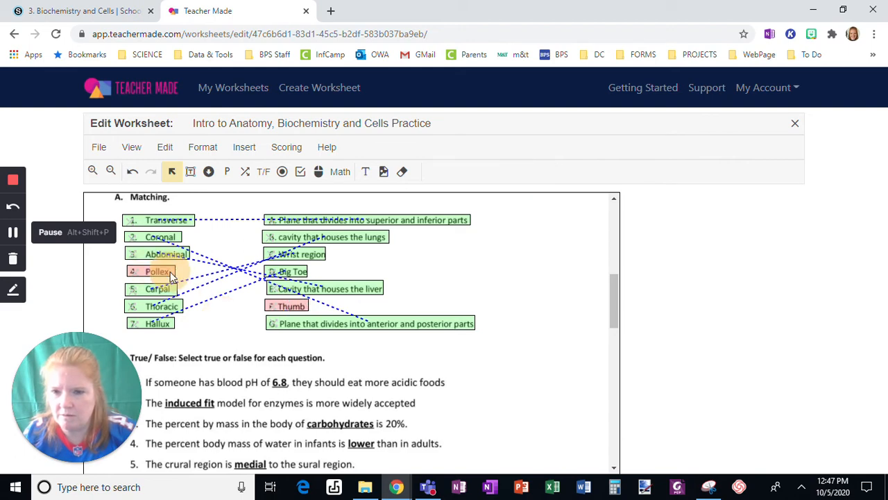
pyautogui.click(128, 274)
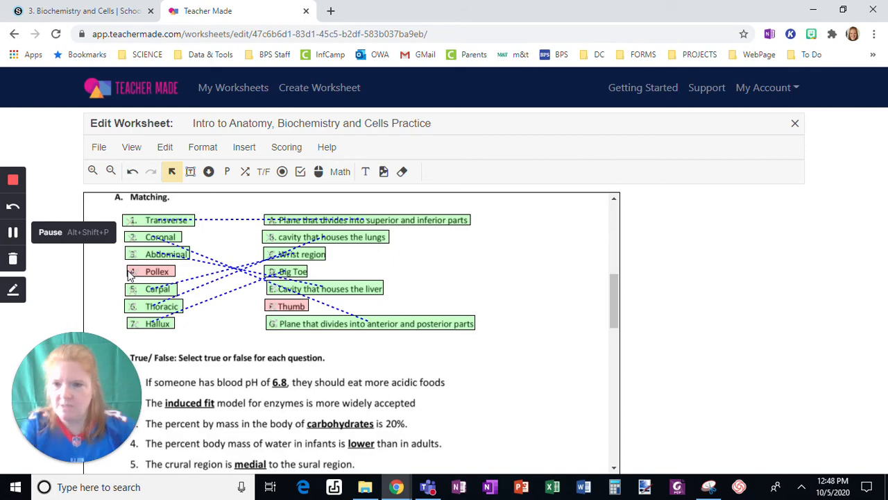
pyautogui.moveTo(615, 305)
pyautogui.mouseDown()
pyautogui.moveTo(618, 350)
pyautogui.moveTo(612, 204)
pyautogui.mouseUp()
pyautogui.scroll(-8, 475, 278)
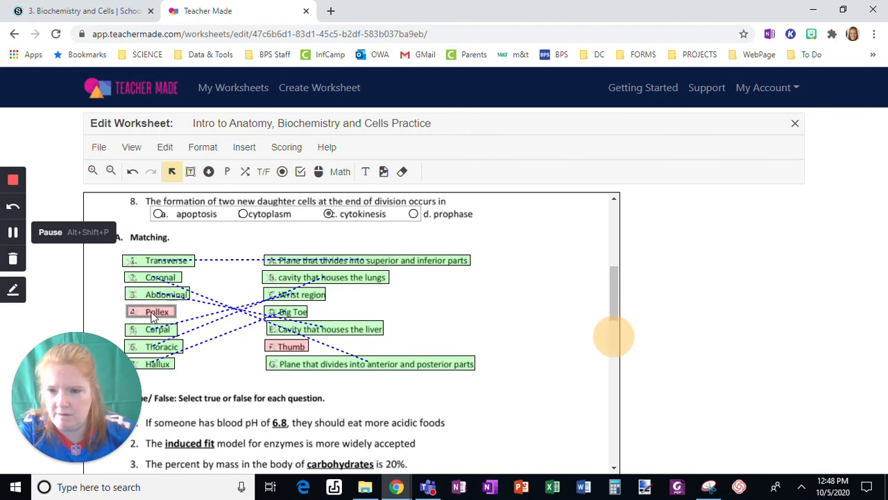
# Link term 4 Pollex to definition F Thumb, completing all seven pairs
pyautogui.click(154, 312)
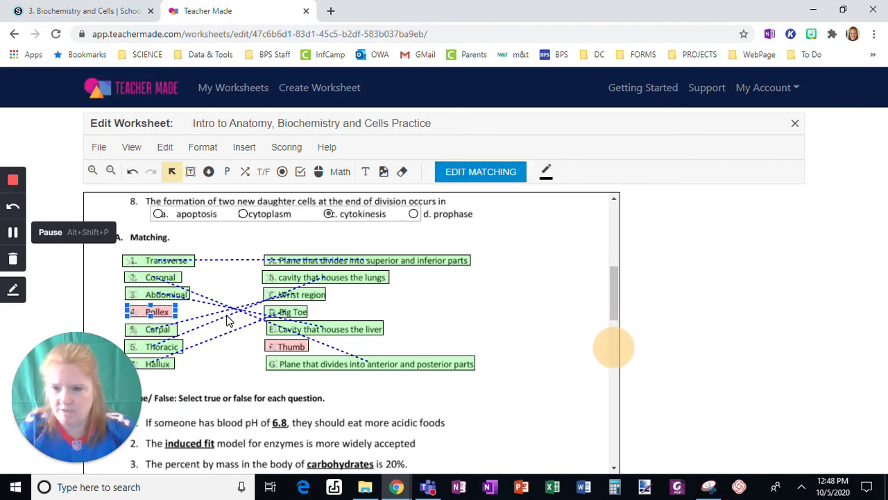
pyautogui.click(302, 347)
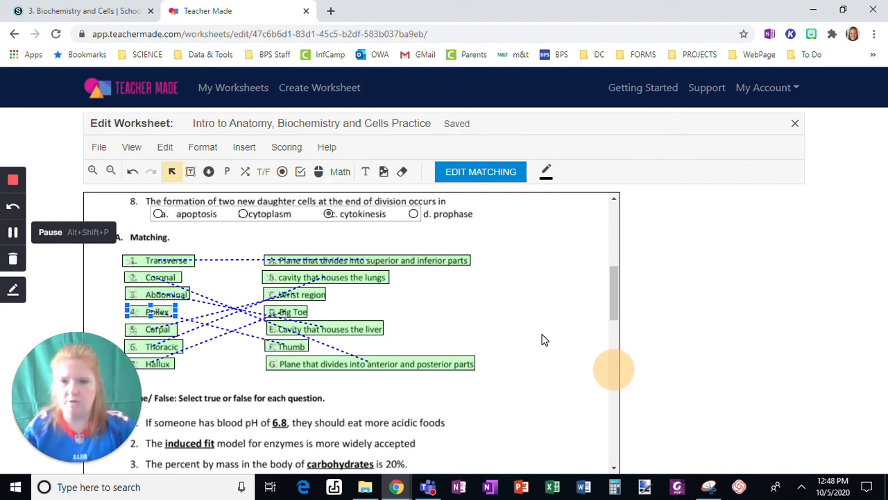